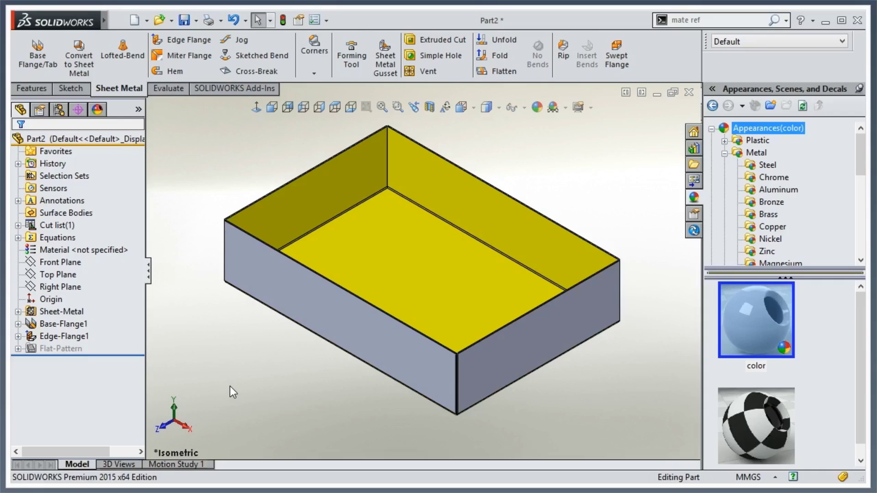
# Step: Start a 43 mm edge flange on all four top edges of the box
pyautogui.click(191, 40)
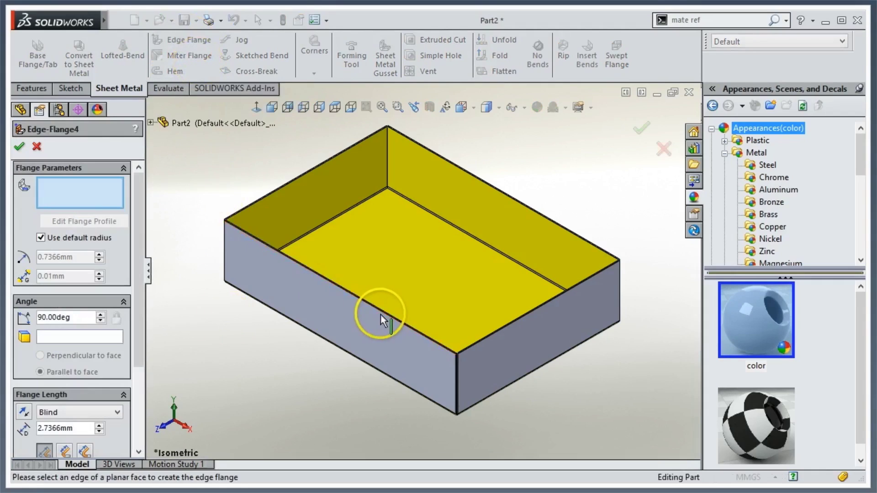
pyautogui.click(383, 314)
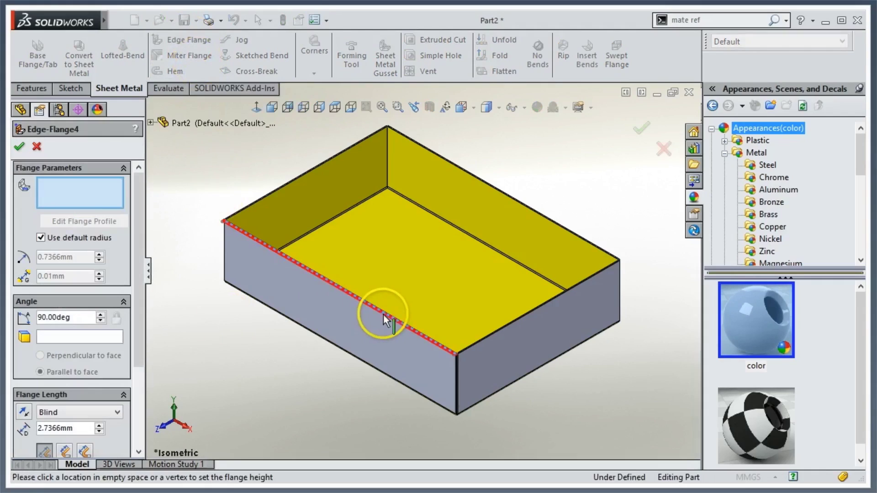
pyautogui.click(404, 302)
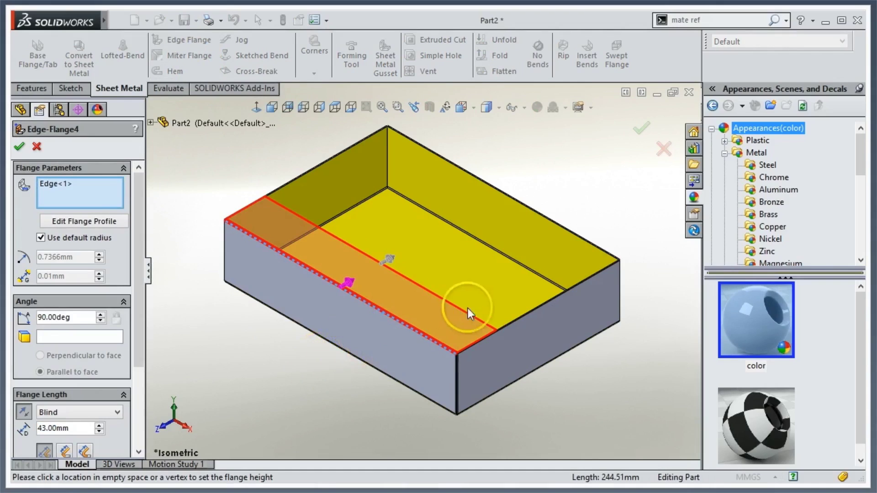
pyautogui.click(522, 319)
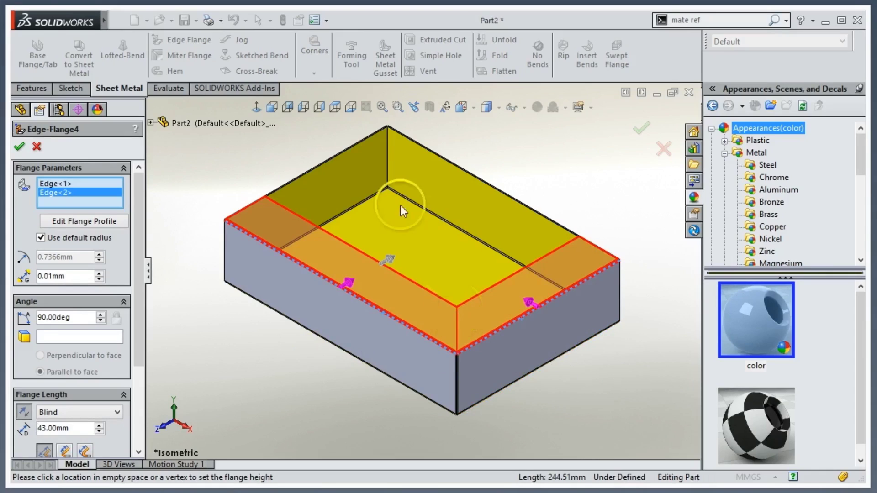
pyautogui.click(344, 152)
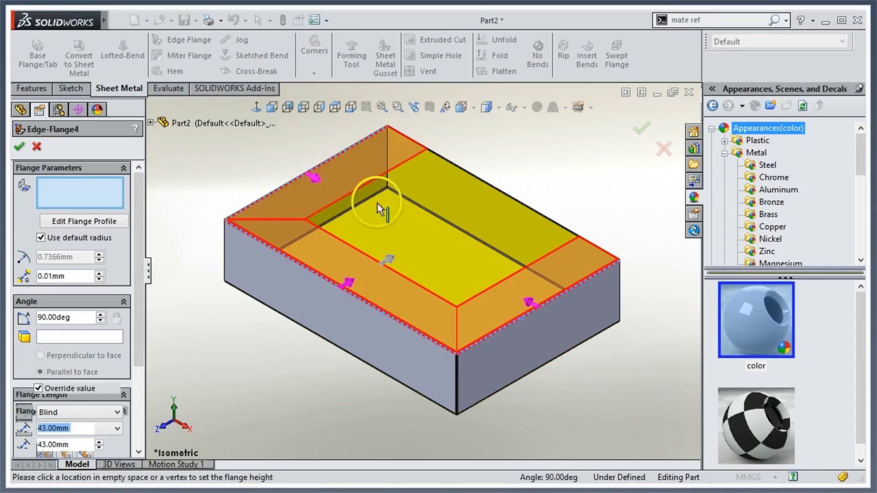
pyautogui.click(490, 187)
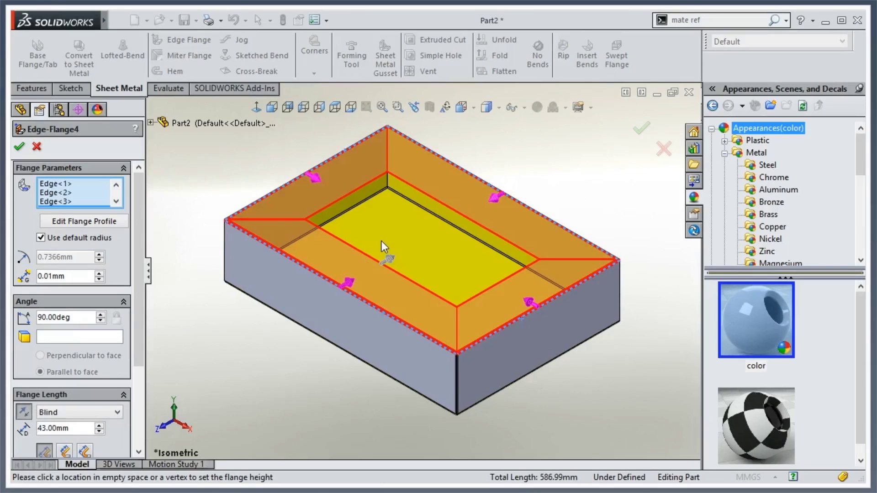
# Step: Set the flange angle to 60 degrees, accept it, and switch to Part3
pyautogui.moveTo(75, 317); pyautogui.dragTo(9, 328)
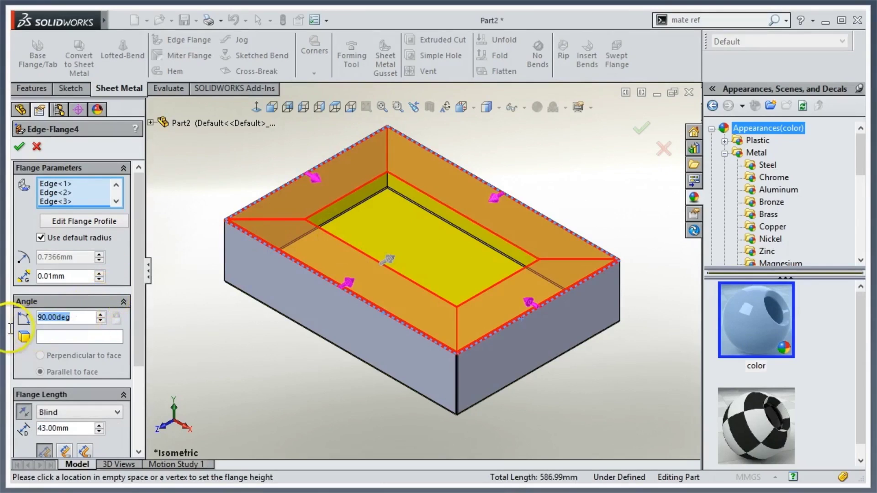
pyautogui.write('60')
pyautogui.press('Return')
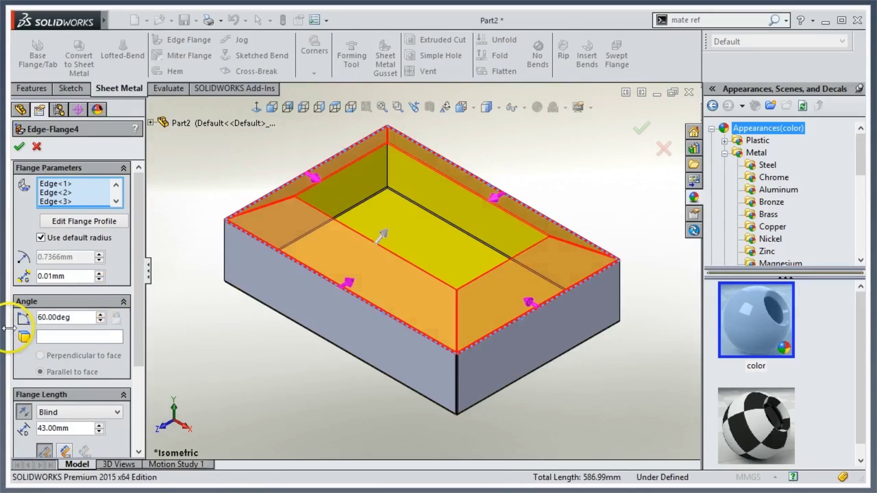
pyautogui.moveTo(303, 352); pyautogui.dragTo(311, 290, button='middle')
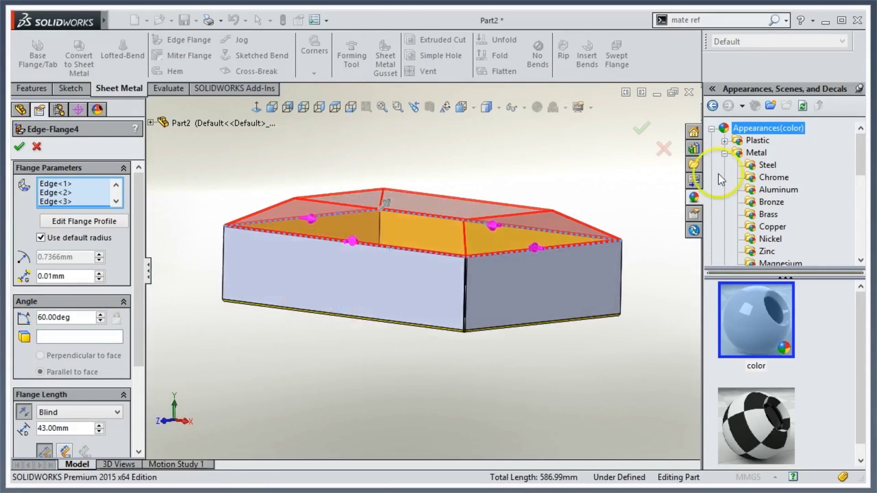
pyautogui.click(640, 125)
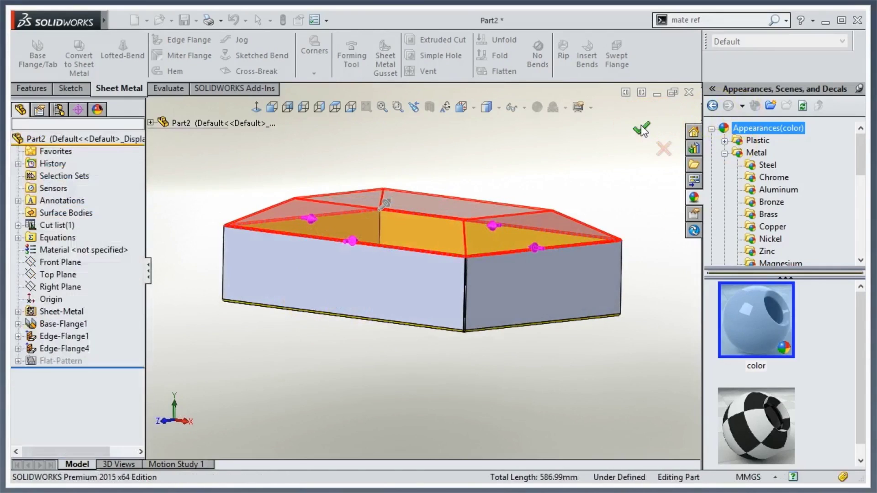
pyautogui.moveTo(547, 368); pyautogui.dragTo(513, 447, button='middle')
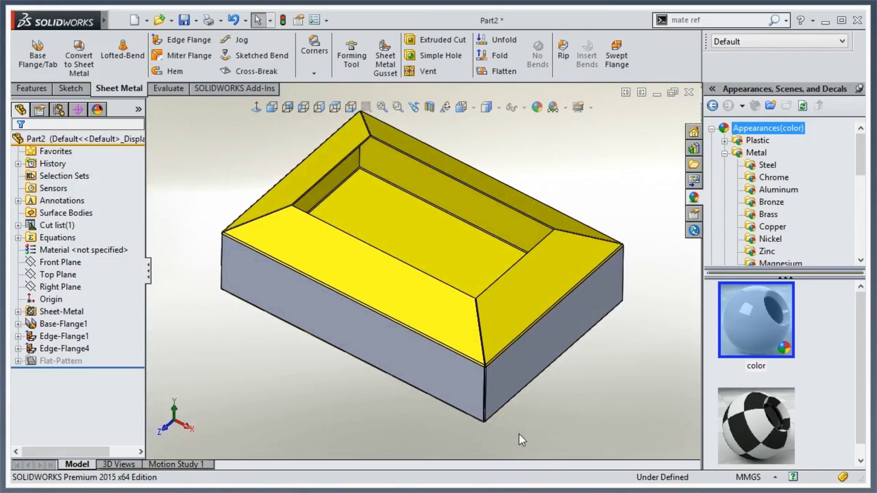
pyautogui.hotkey('ctrl', 'Tab')
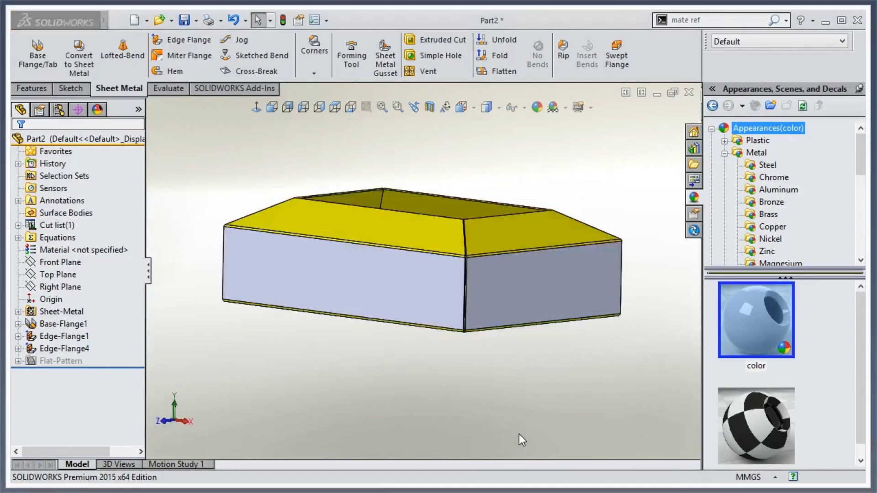
# Step: Zoom in on the plate's right corner and start a sketch on its thin edge face
pyautogui.click(509, 404)
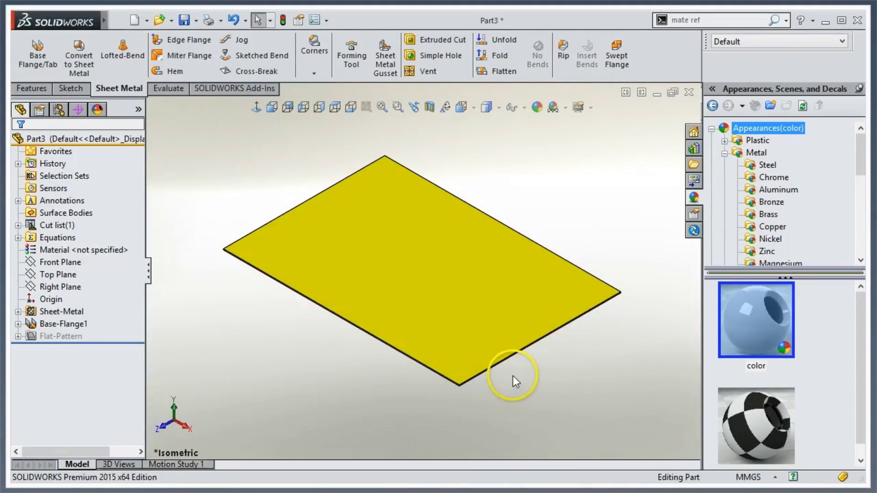
pyautogui.click(398, 107)
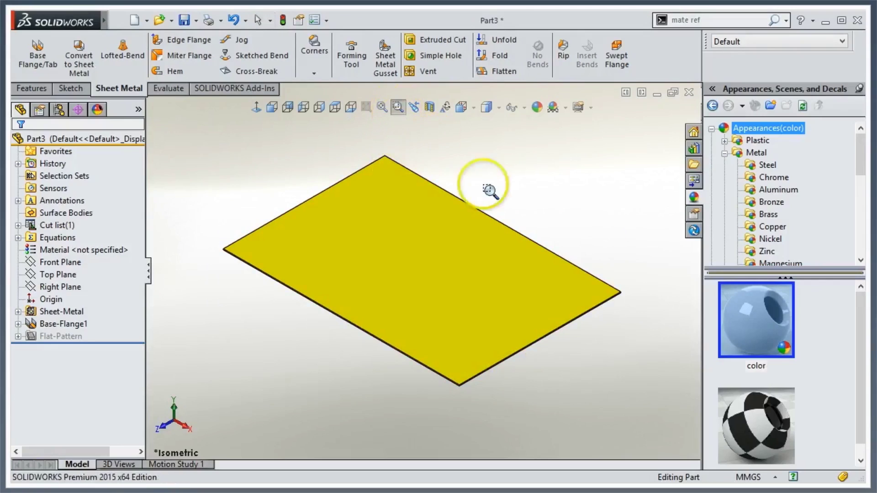
pyautogui.moveTo(490, 190); pyautogui.dragTo(636, 323)
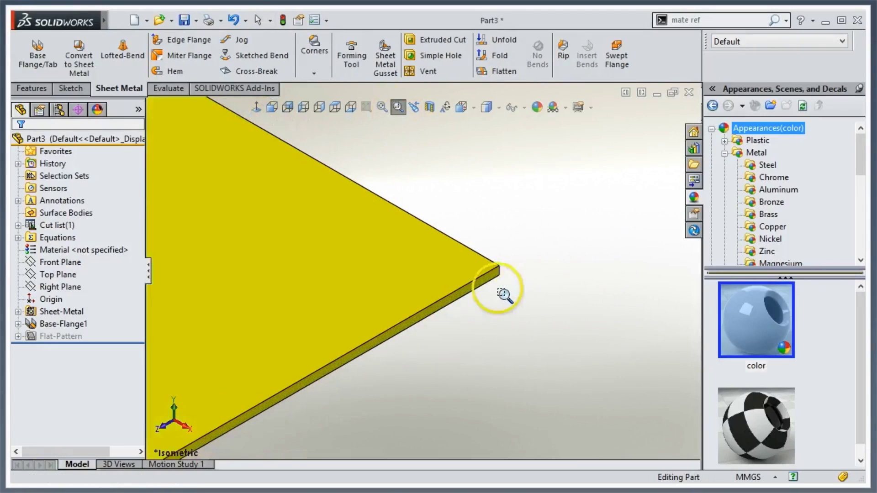
pyautogui.press('Escape')
pyautogui.click(486, 279)
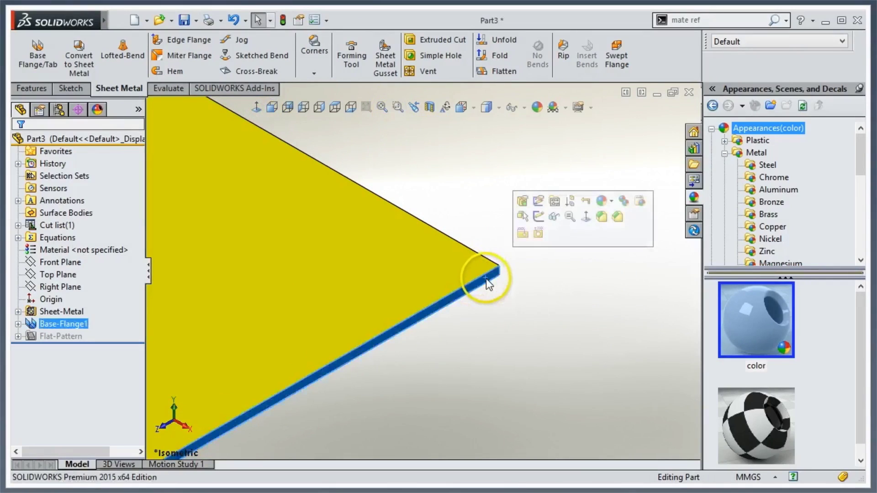
pyautogui.click(538, 216)
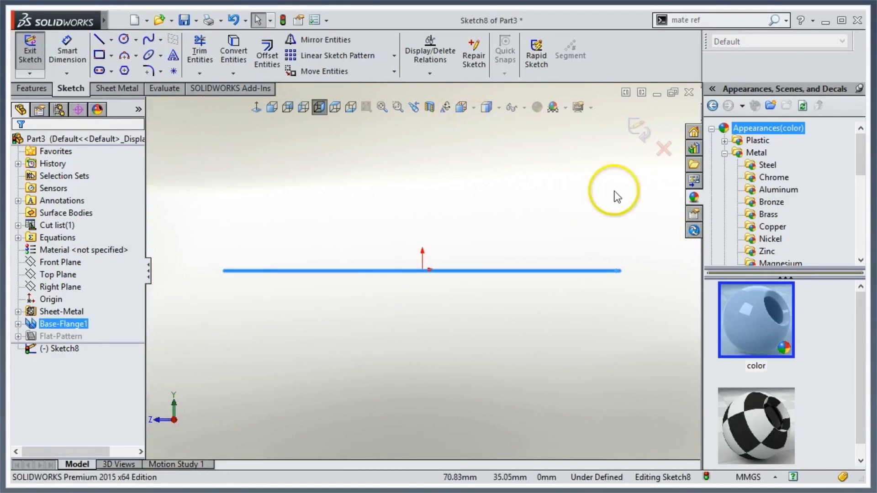
# Step: Draw a vertical line, an angled segment, and a short downward segment from the edge's end
pyautogui.keyDown('ctrl'); pyautogui.moveTo(617, 200); pyautogui.dragTo(439, 213, button='middle'); pyautogui.keyUp('ctrl')
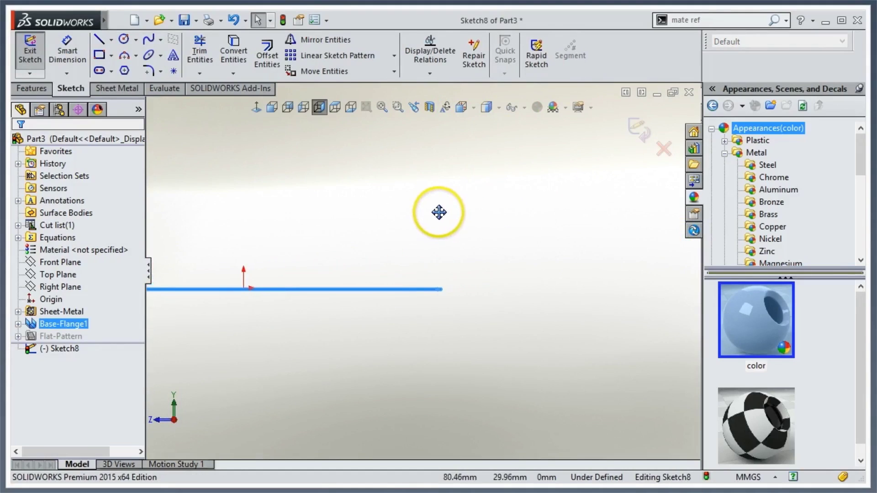
pyautogui.moveTo(487, 322)
pyautogui.mouseDown(button='right')
pyautogui.moveTo(505, 315)
pyautogui.moveTo(519, 272)
pyautogui.mouseUp(button='right')
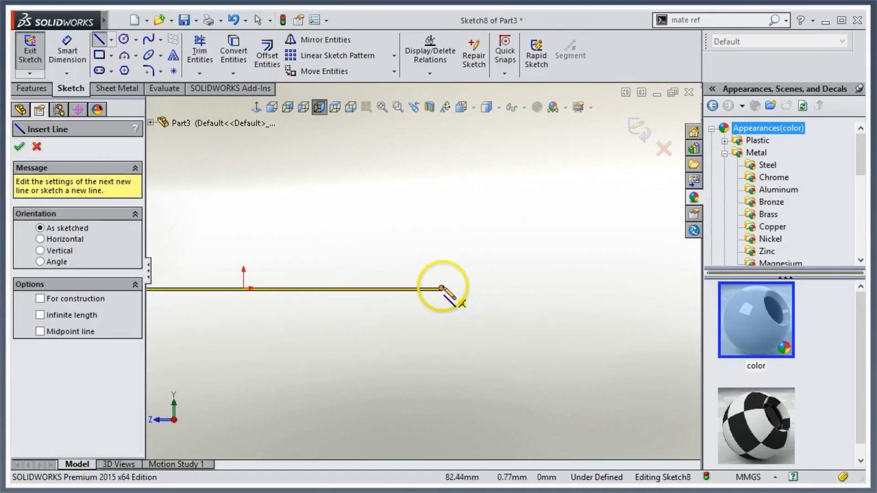
pyautogui.moveTo(442, 288); pyautogui.dragTo(441, 211)
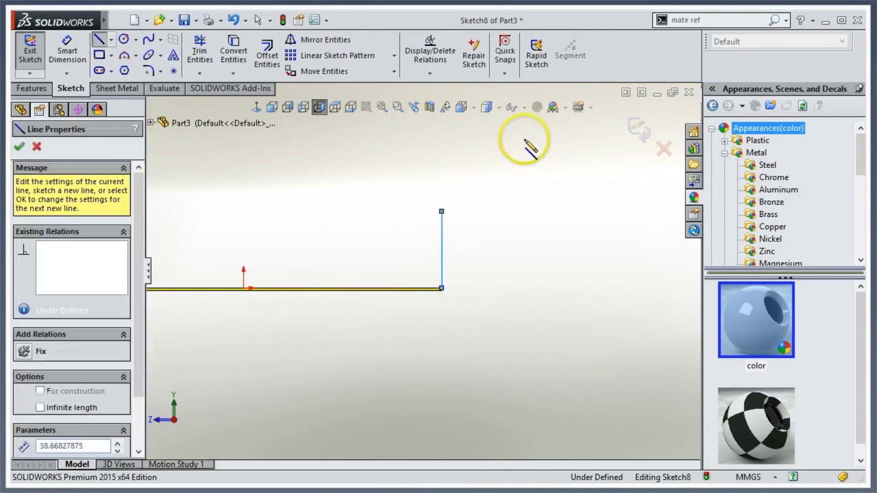
pyautogui.click(529, 139)
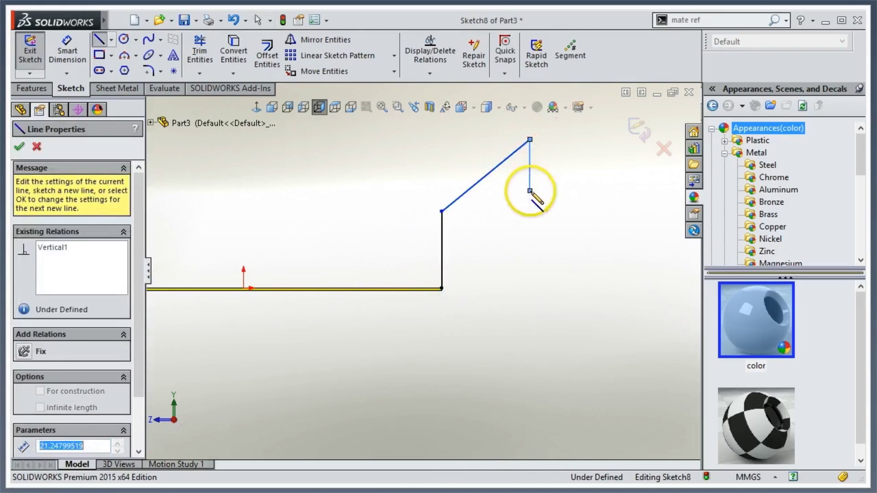
pyautogui.click(530, 191)
pyautogui.press('Escape')
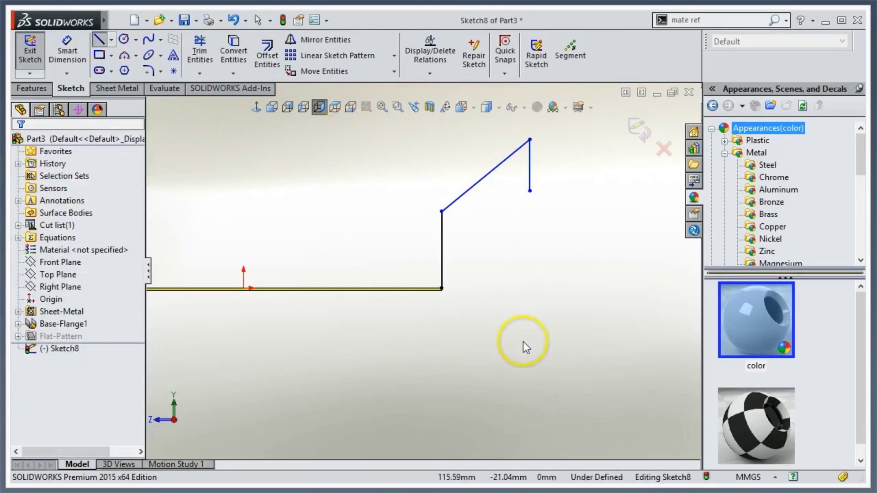
# Step: Add a horizontal leg and a downward leg, exit the sketch, and view isometric
pyautogui.moveTo(523, 341); pyautogui.dragTo(566, 313, button='right')
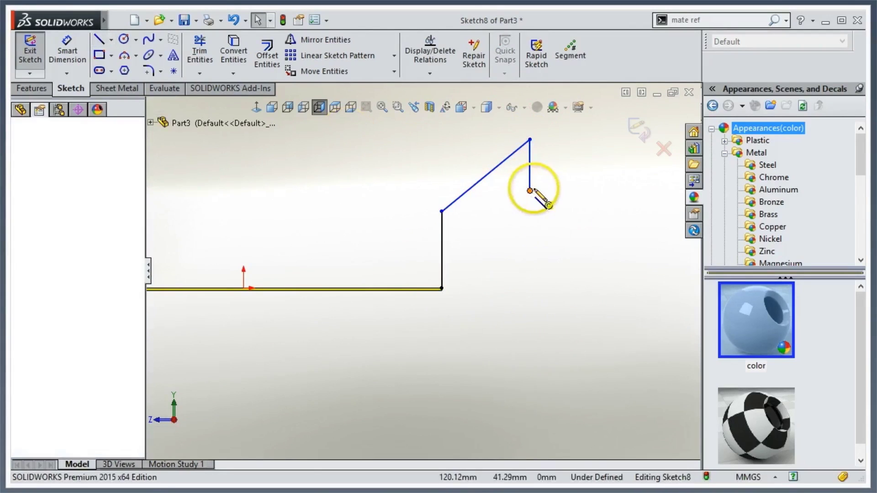
pyautogui.click(530, 191)
pyautogui.click(576, 191)
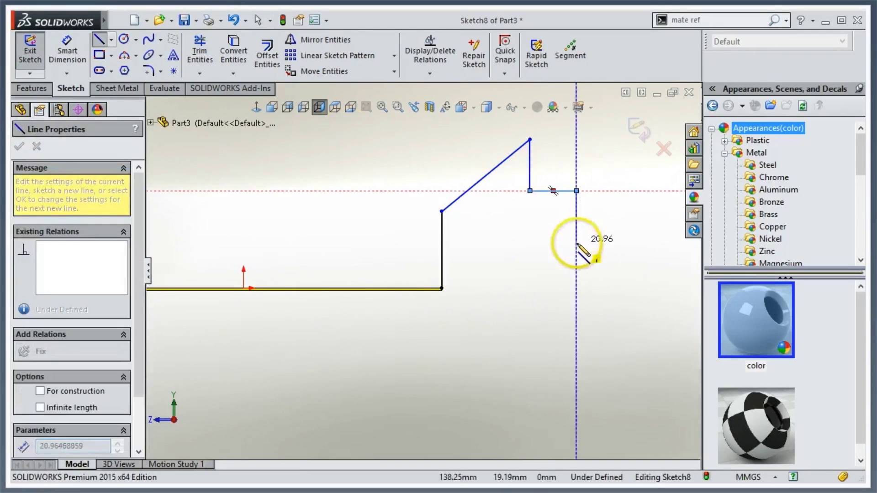
pyautogui.click(577, 242)
pyautogui.press('Escape')
pyautogui.press('Escape')
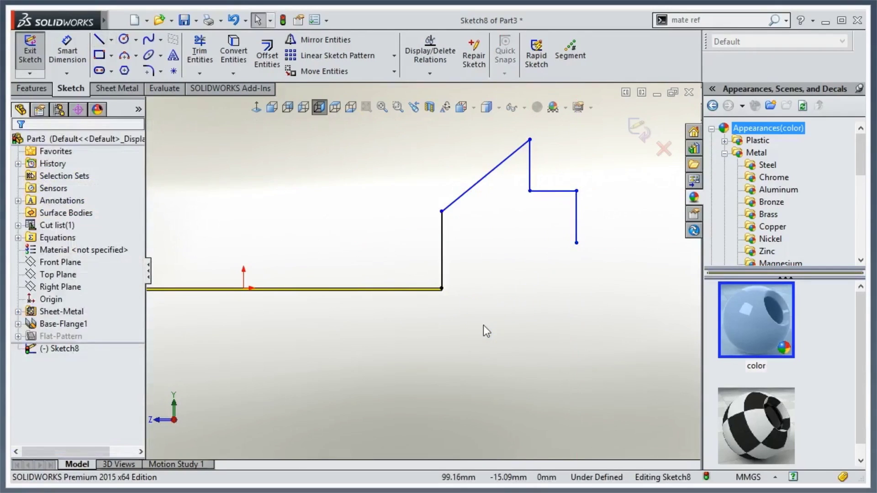
pyautogui.click(554, 212)
pyautogui.click(529, 214)
pyautogui.click(643, 131)
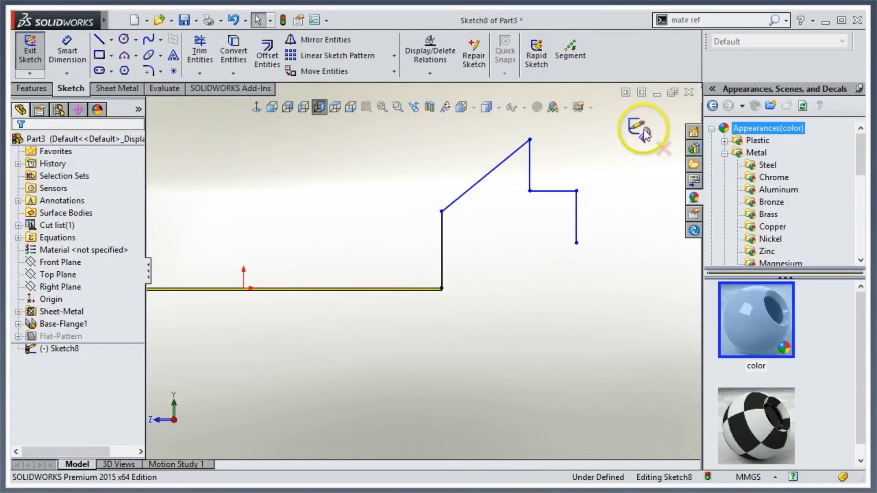
pyautogui.hotkey('ctrl', '7')
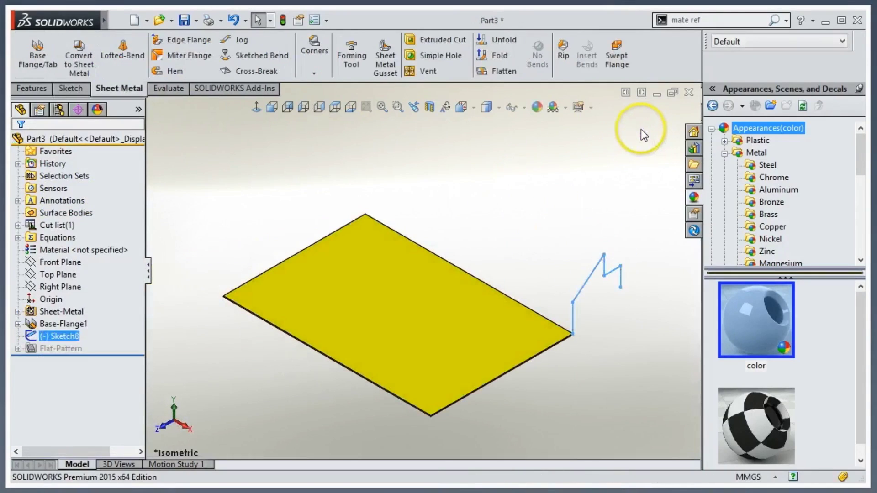
# Step: Create a miter flange from Sketch8 running along all four plate edges
pyautogui.click(592, 175)
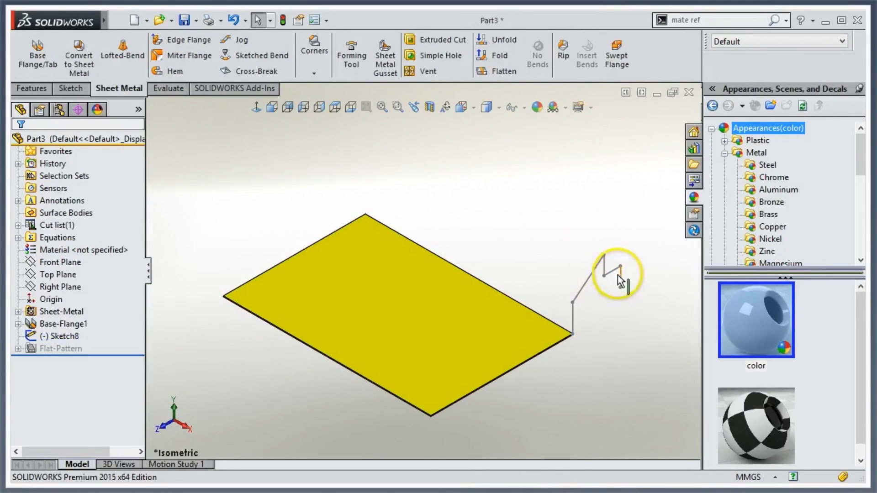
pyautogui.click(172, 52)
pyautogui.click(573, 311)
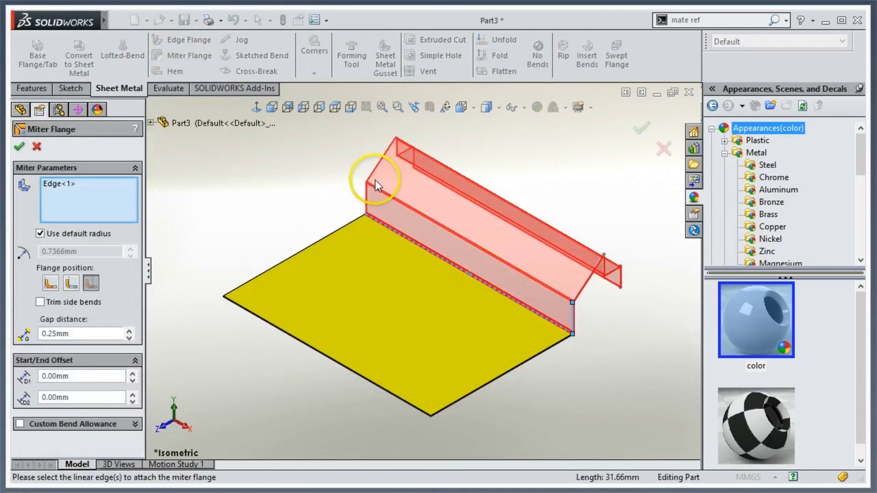
pyautogui.click(344, 229)
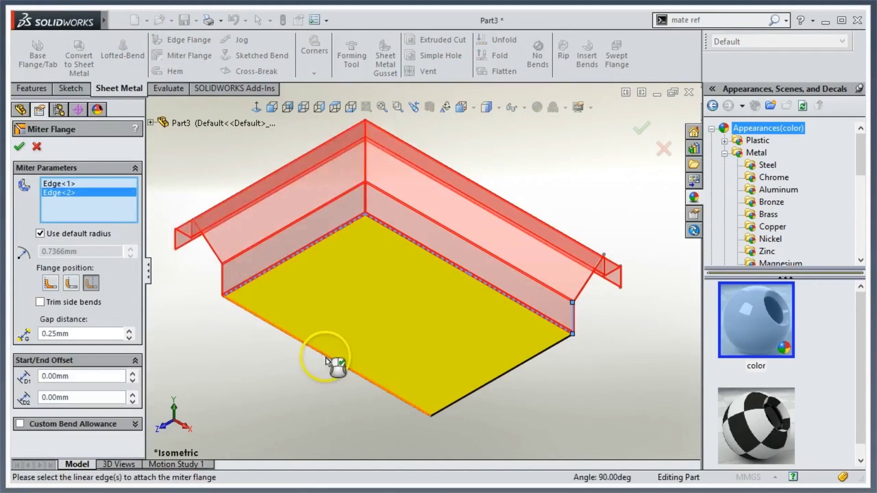
pyautogui.click(325, 362)
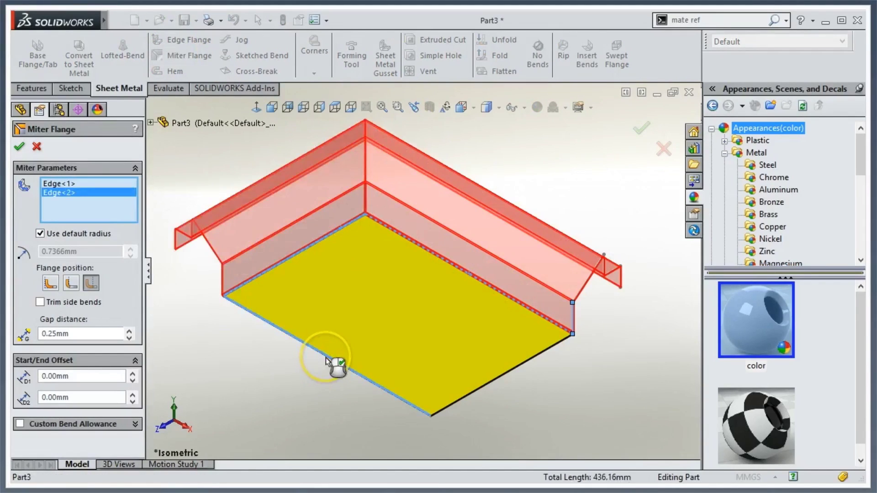
pyautogui.click(519, 372)
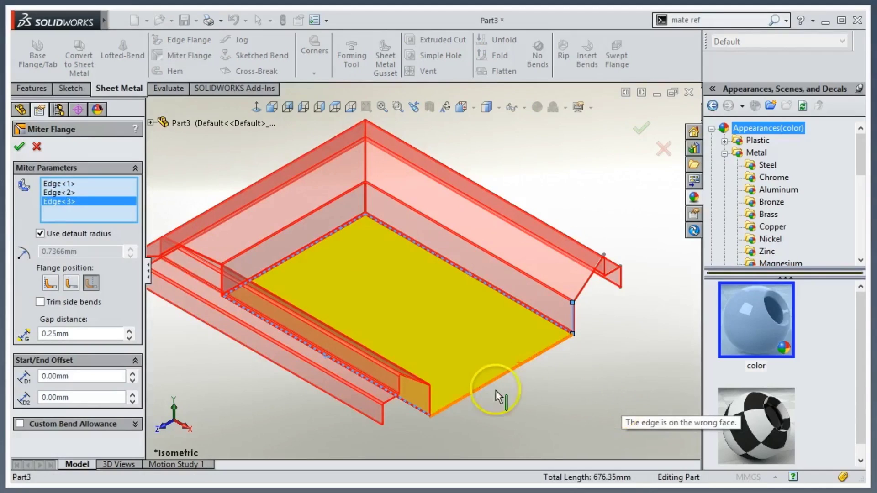
pyautogui.click(515, 368)
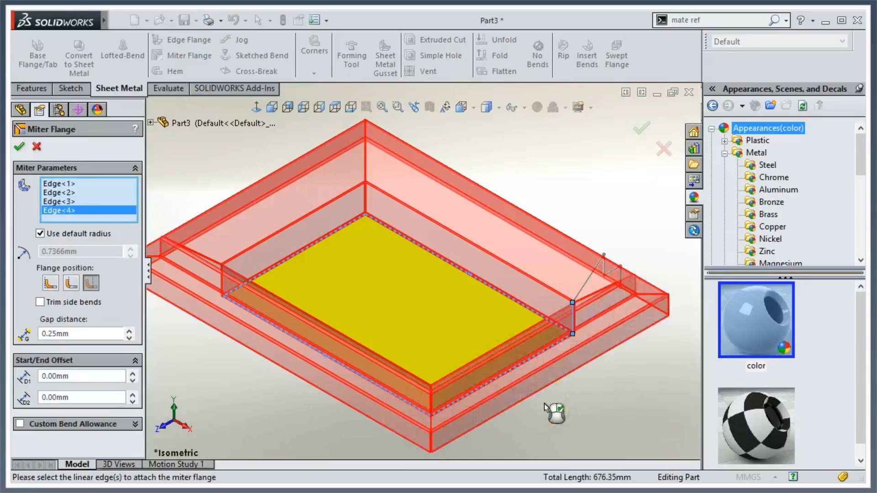
pyautogui.click(640, 132)
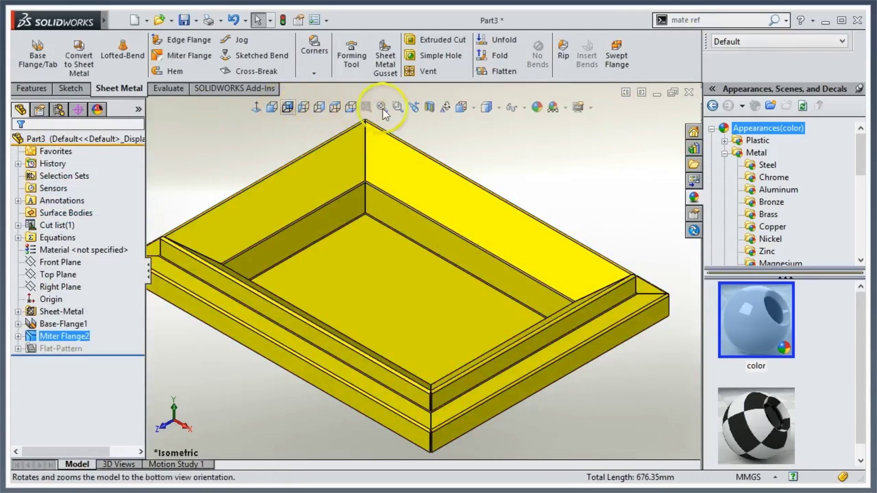
# Step: Zoom in to inspect the tray's inner corner, then fit the whole tray in view
pyautogui.click(398, 106)
pyautogui.moveTo(348, 135); pyautogui.dragTo(408, 230)
pyautogui.moveTo(413, 424); pyautogui.dragTo(408, 258)
pyautogui.press('f')
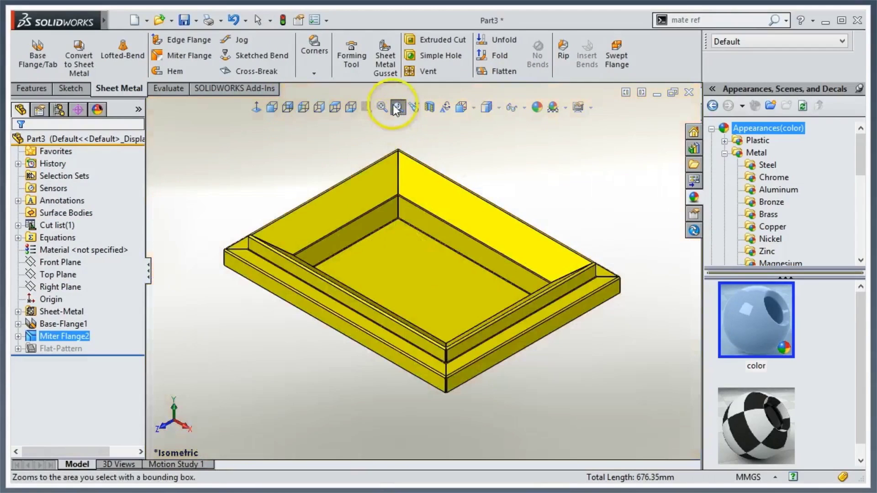
pyautogui.click(396, 107)
# Step: Reopen Miter Flange2 for editing and bring up its edge-list options
pyautogui.click(58, 336)
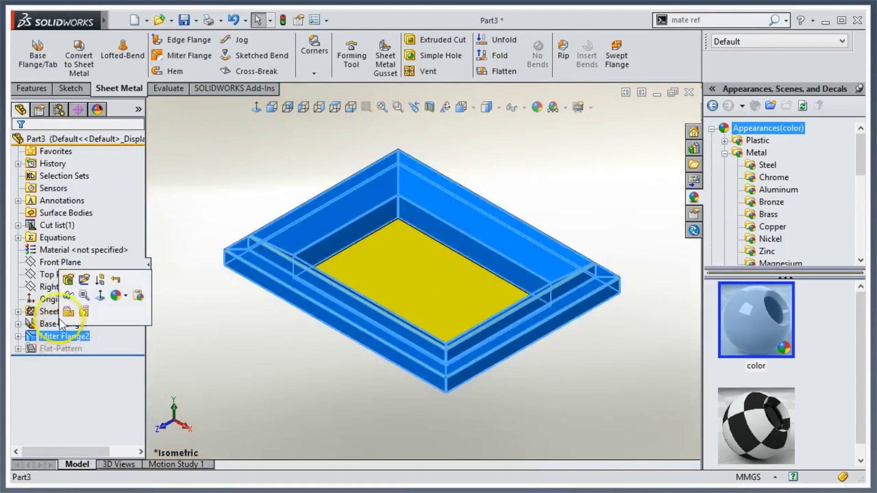
pyautogui.click(73, 274)
pyautogui.click(62, 336)
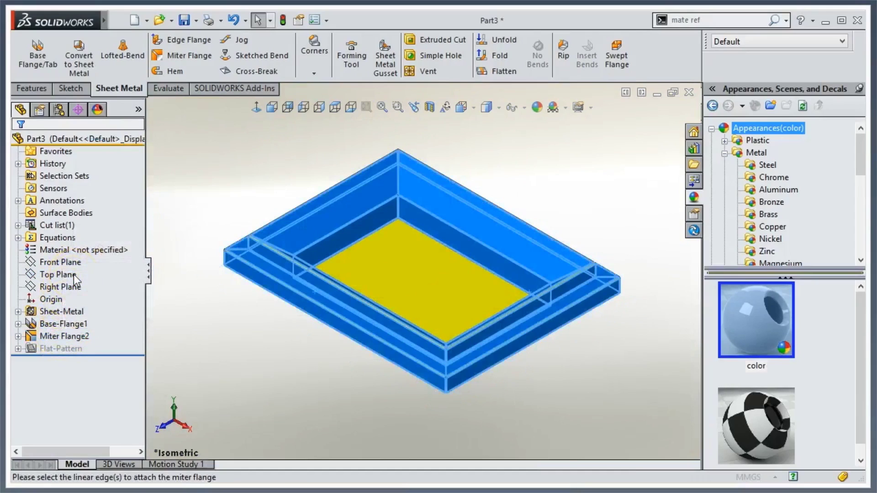
pyautogui.rightClick(84, 182)
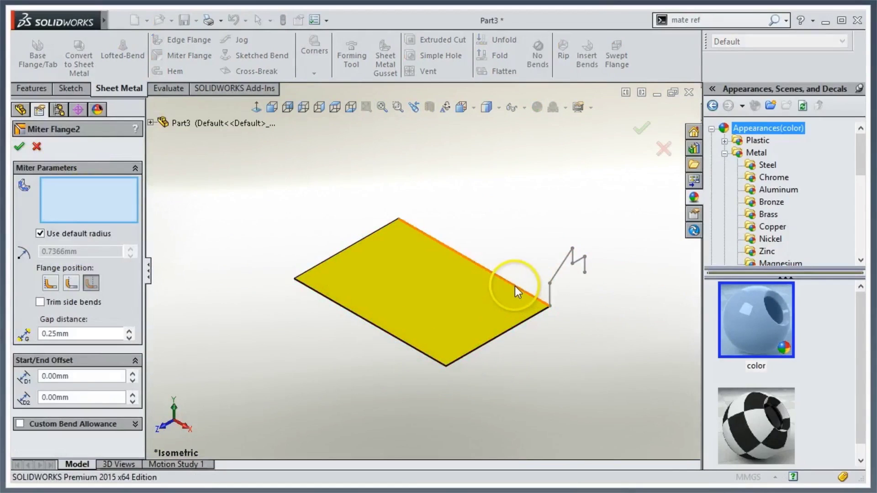
# Step: Reselect the four plate edges for the flange, then remove the front-left edge
pyautogui.click(514, 286)
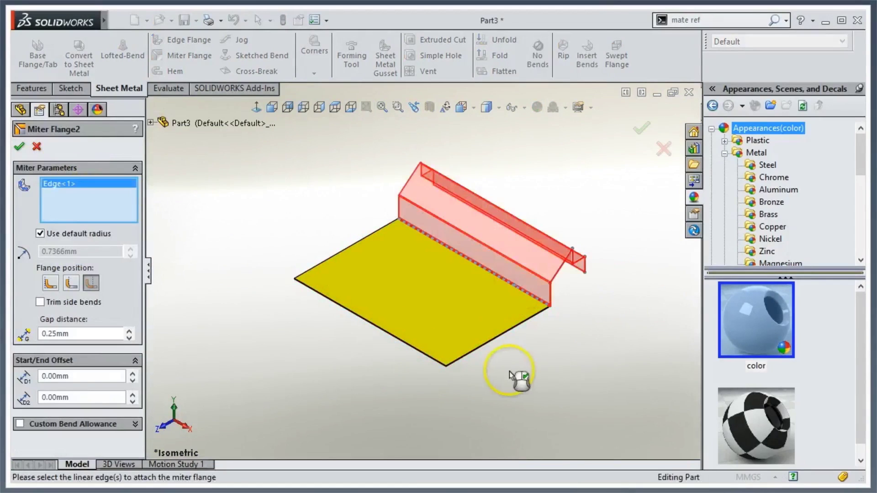
pyautogui.click(435, 361)
pyautogui.click(493, 337)
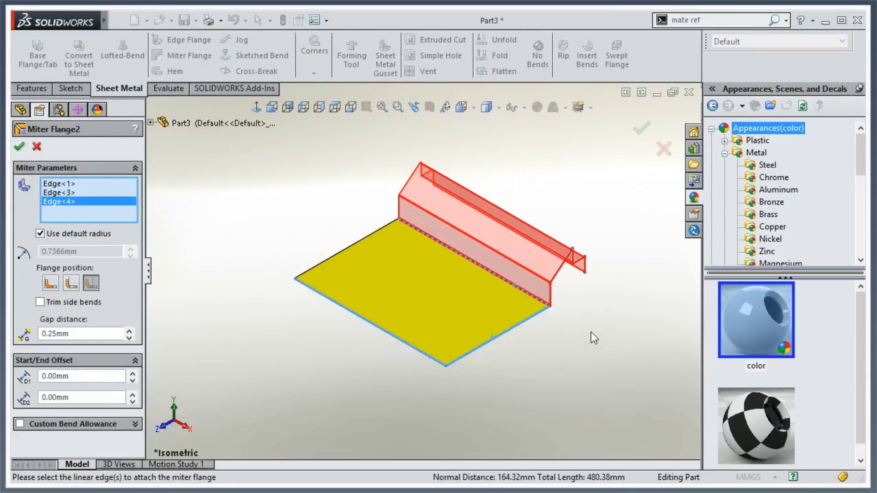
pyautogui.click(376, 229)
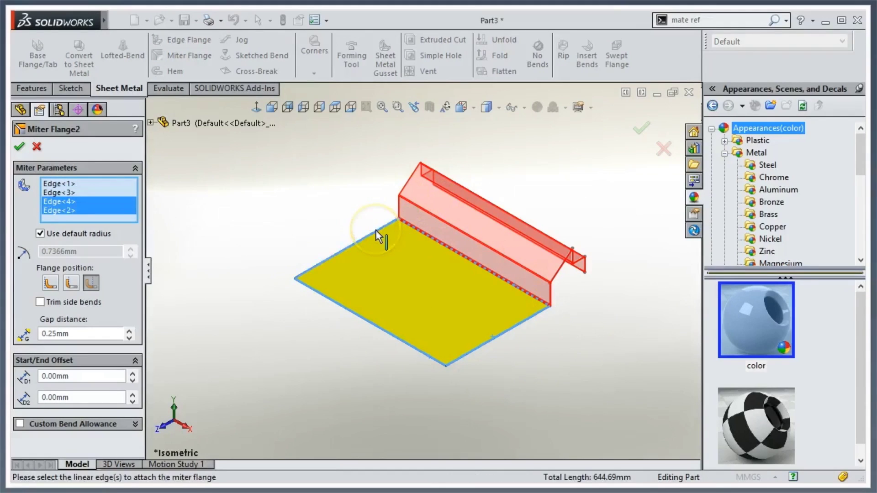
pyautogui.click(366, 323)
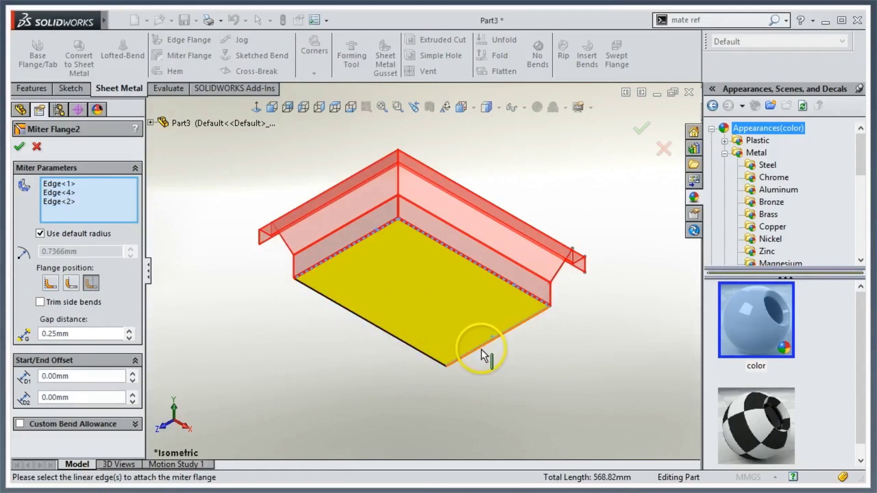
pyautogui.click(642, 144)
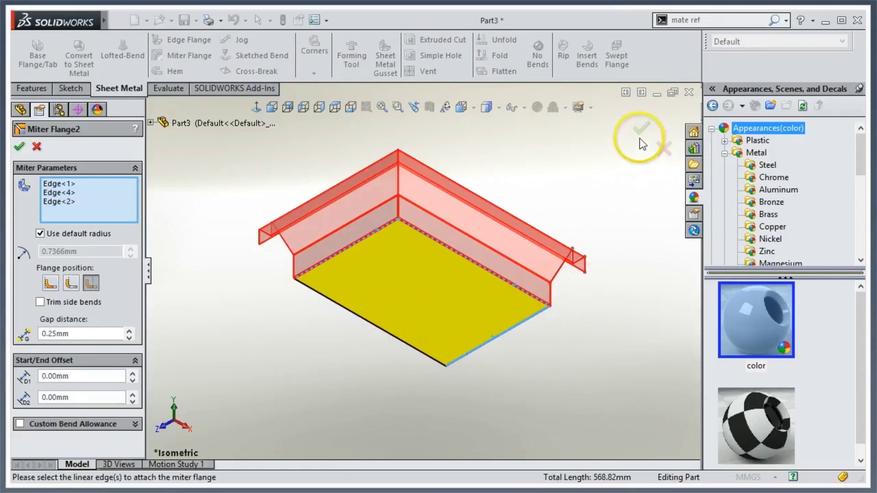
# Step: Delete the front-right edge from the edge list and accept the two-edge miter flange
pyautogui.click(530, 322)
pyautogui.rightClick(64, 203)
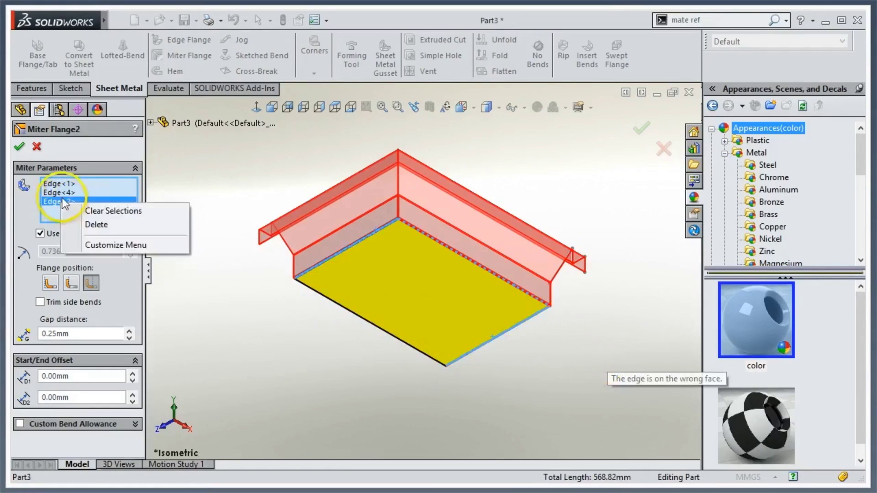
pyautogui.click(61, 194)
pyautogui.rightClick(61, 193)
pyautogui.click(96, 216)
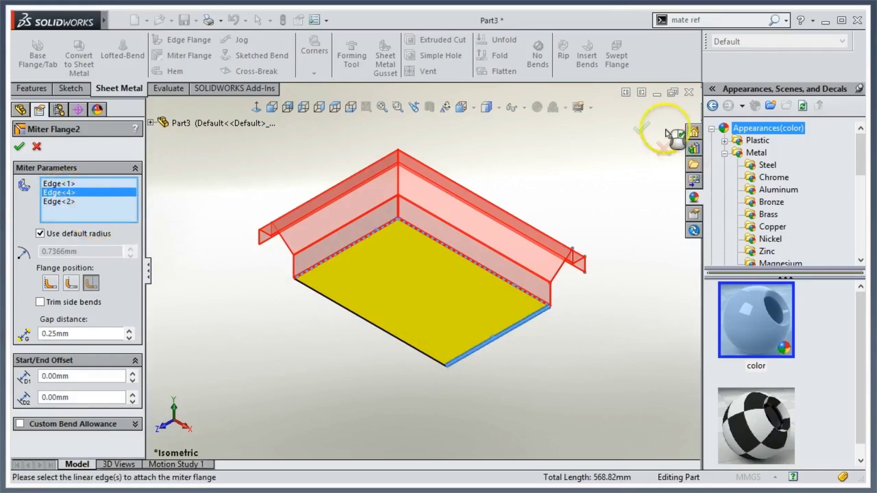
pyautogui.click(642, 132)
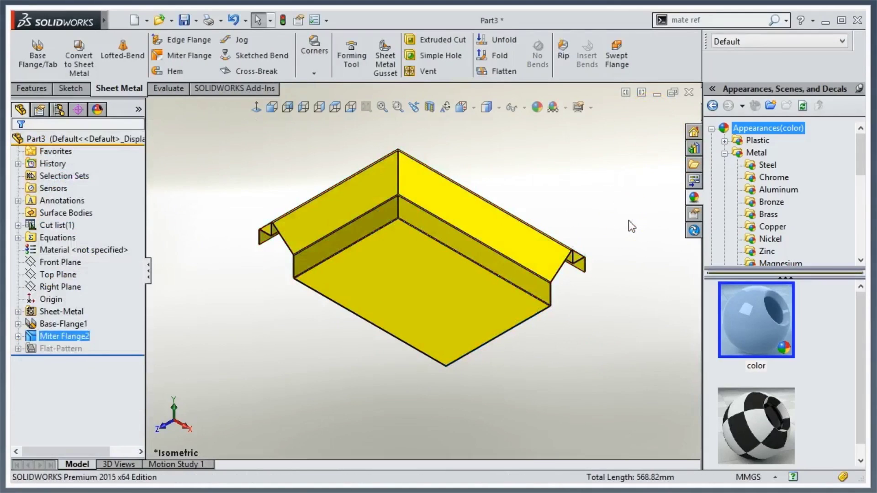